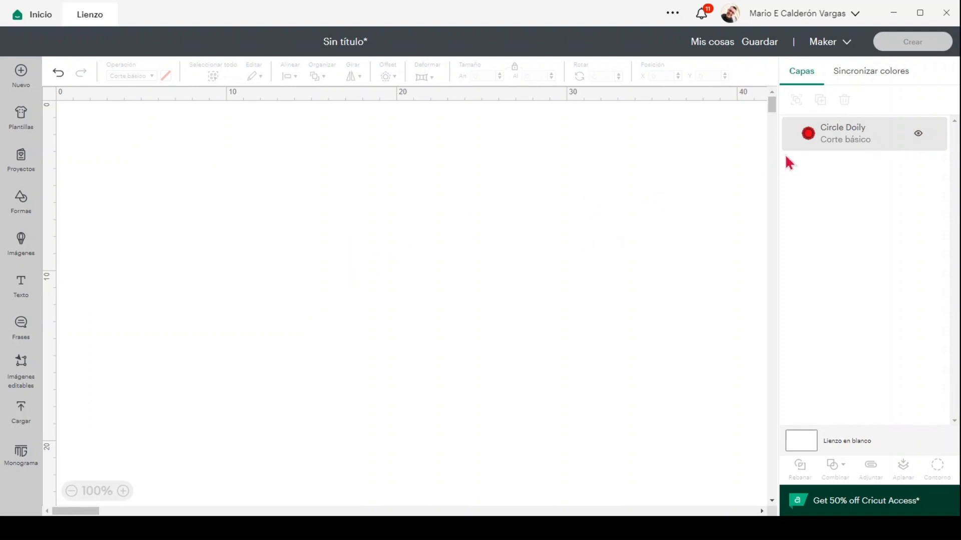
{"action": "left_click", "coordinate": [869, 145]}
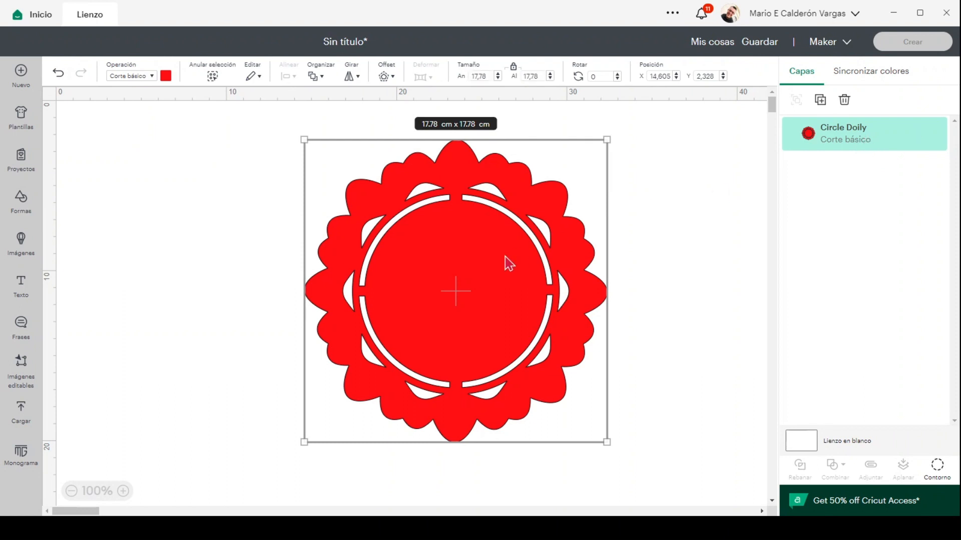
{"action": "left_click_drag", "start_coordinate": [505, 256], "coordinate": [460, 254]}
{"action": "key", "text": "ctrl+z"}
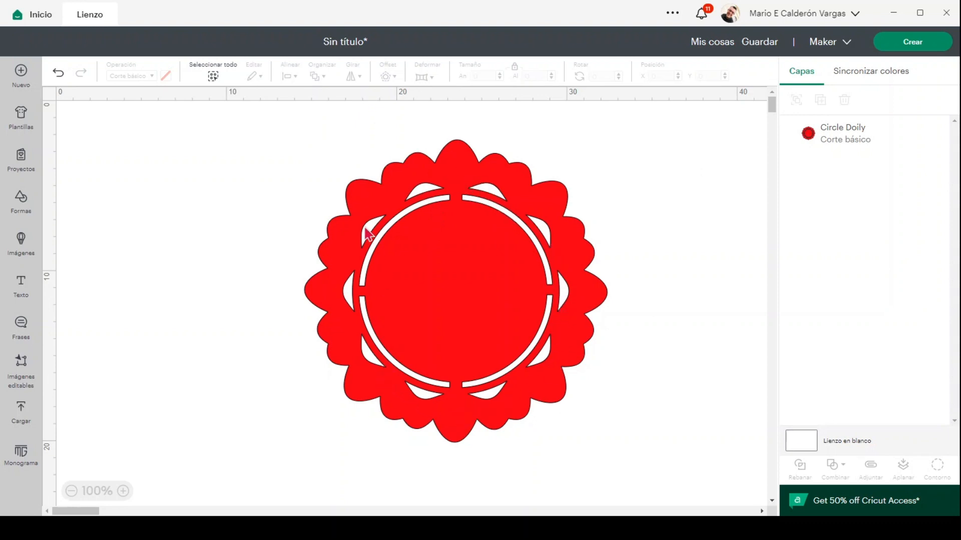
{"action": "left_click", "coordinate": [419, 309]}
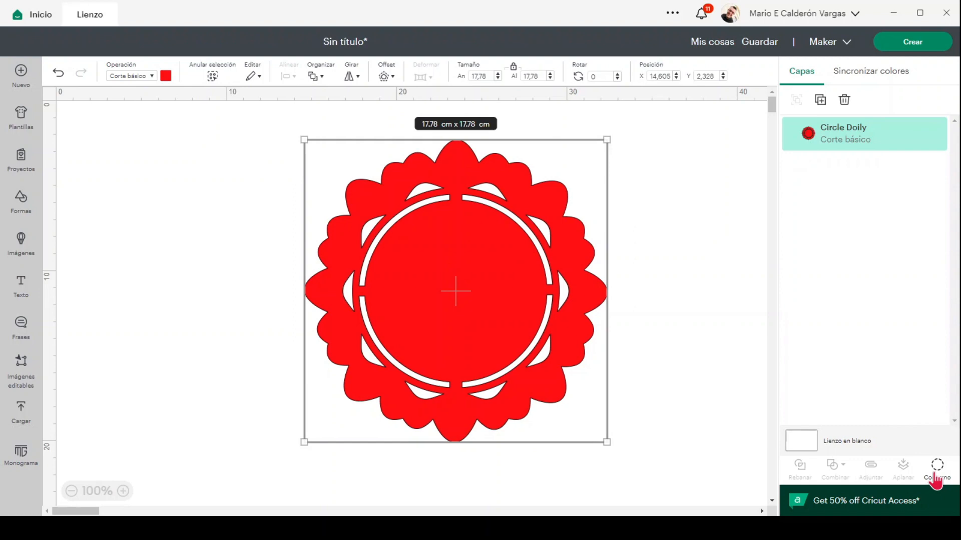
Step: Hide the cuts of the Circle Doily's four inner ring arcs in the Hide Contour window
{"action": "left_click", "coordinate": [936, 479]}
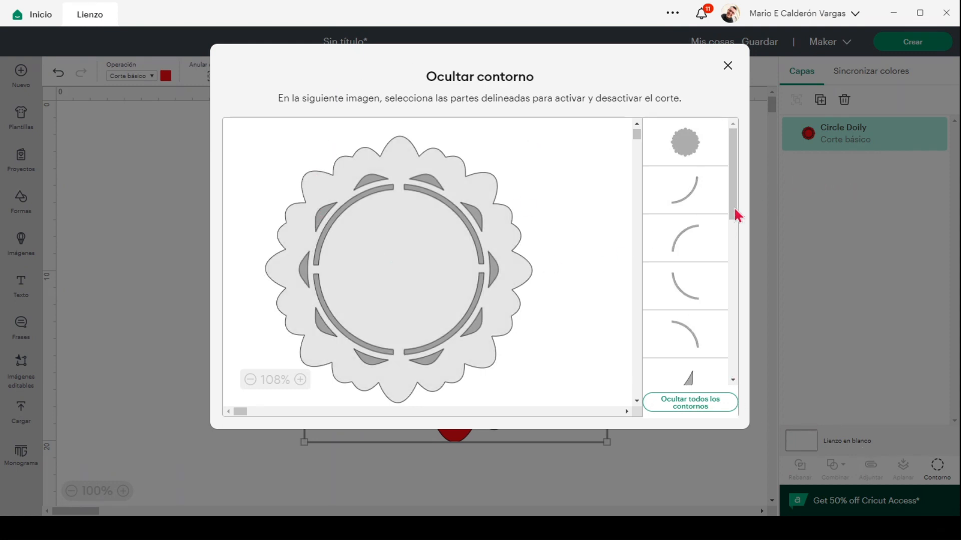
{"action": "scroll", "coordinate": [709, 265], "scroll_direction": "down", "scroll_amount": 1}
{"action": "scroll", "coordinate": [708, 265], "scroll_direction": "down", "scroll_amount": 2}
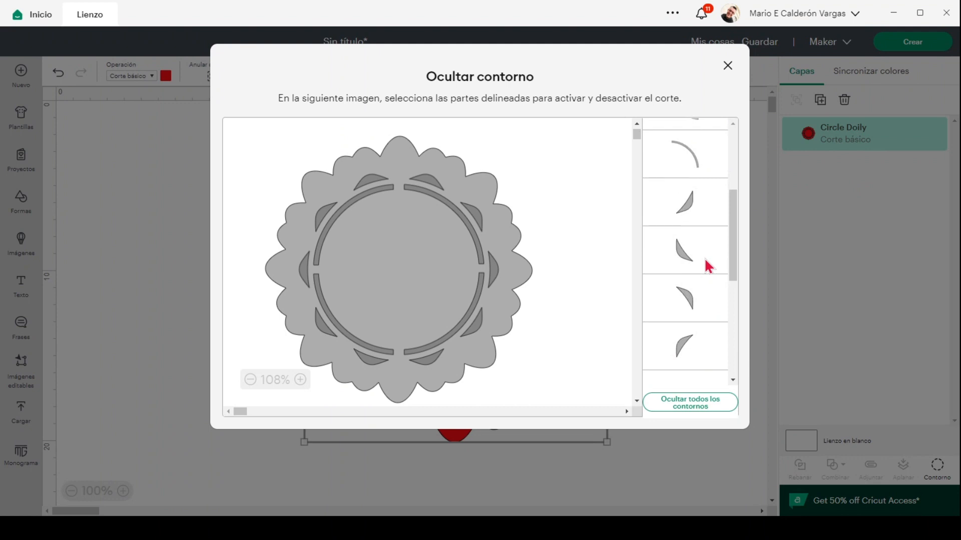
{"action": "scroll", "coordinate": [708, 265], "scroll_direction": "up", "scroll_amount": 3}
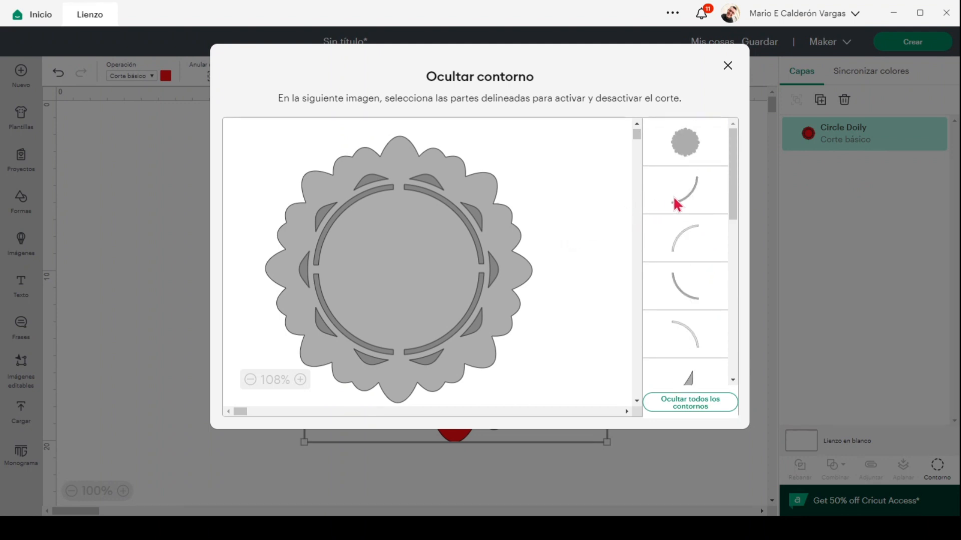
{"action": "left_click", "coordinate": [342, 203]}
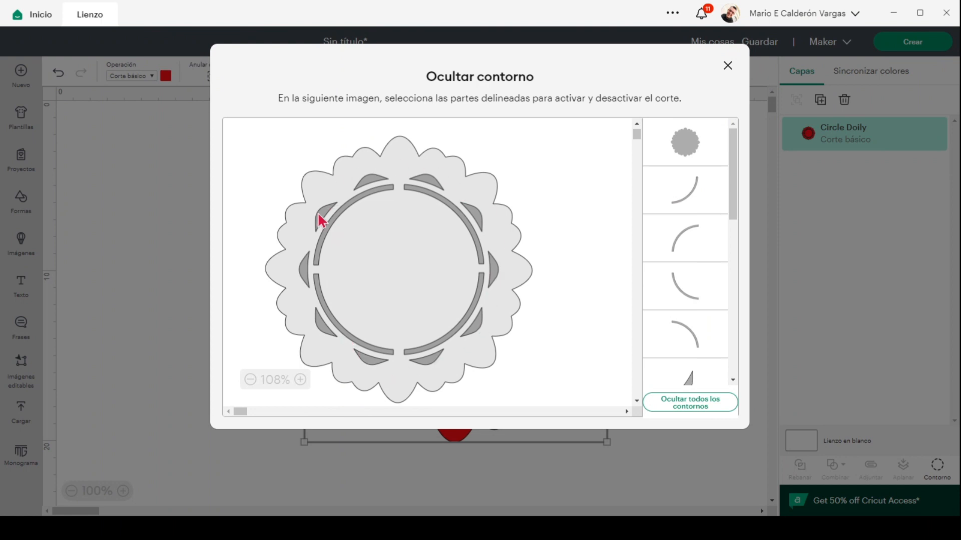
{"action": "left_click", "coordinate": [682, 206]}
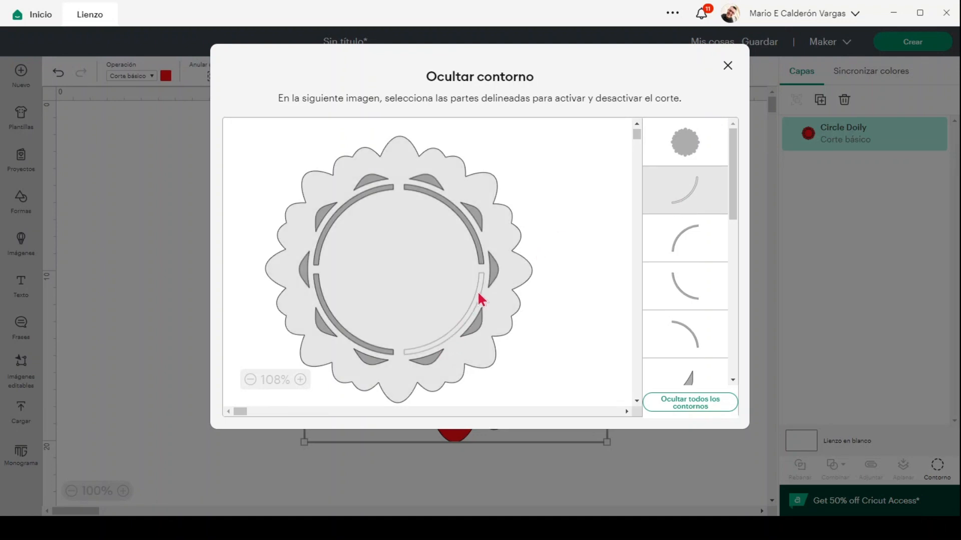
{"action": "left_click", "coordinate": [677, 255]}
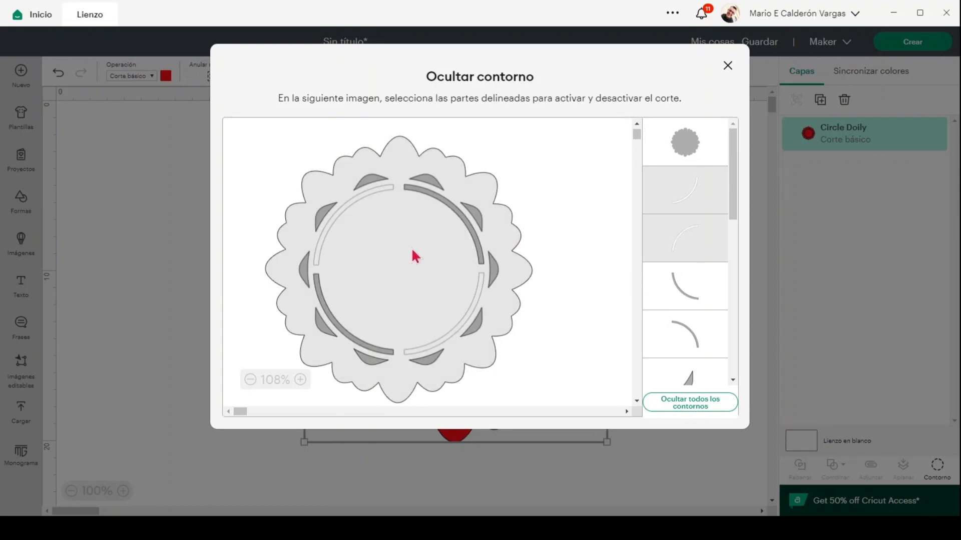
{"action": "left_click", "coordinate": [457, 217]}
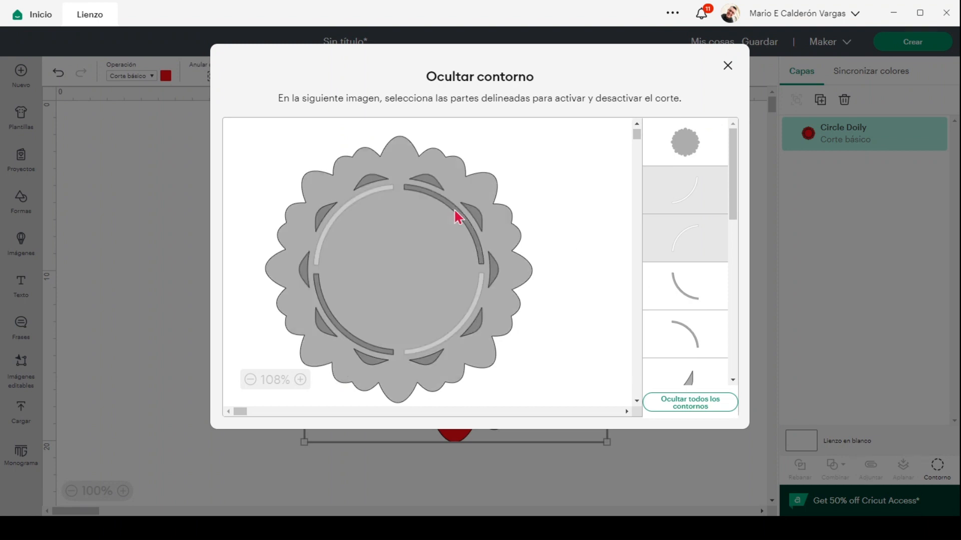
{"action": "left_click", "coordinate": [360, 352]}
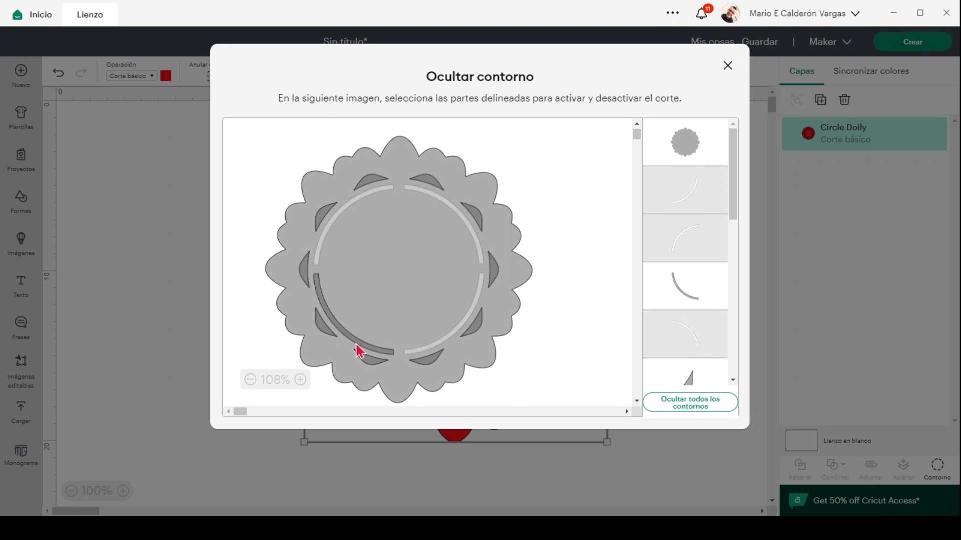
{"action": "left_click", "coordinate": [359, 352]}
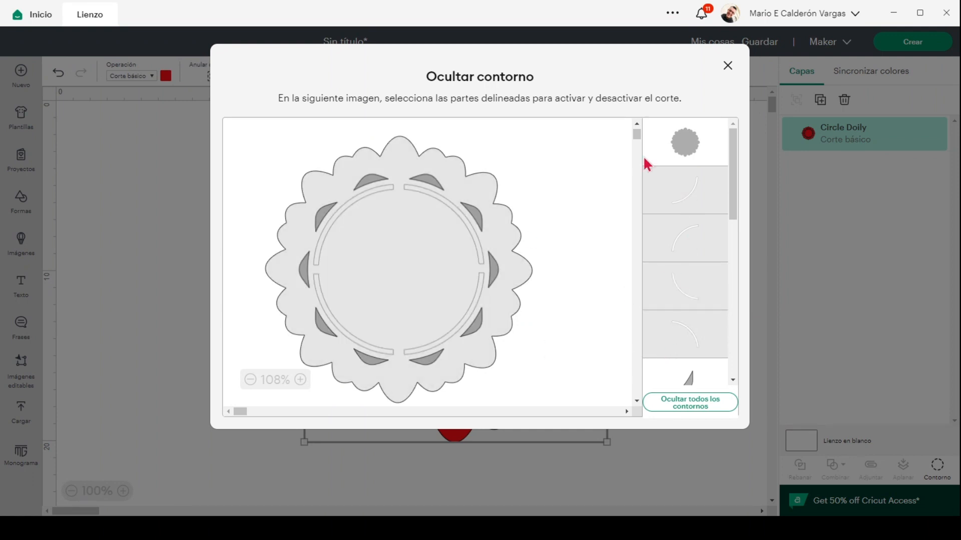
{"action": "left_click", "coordinate": [727, 70]}
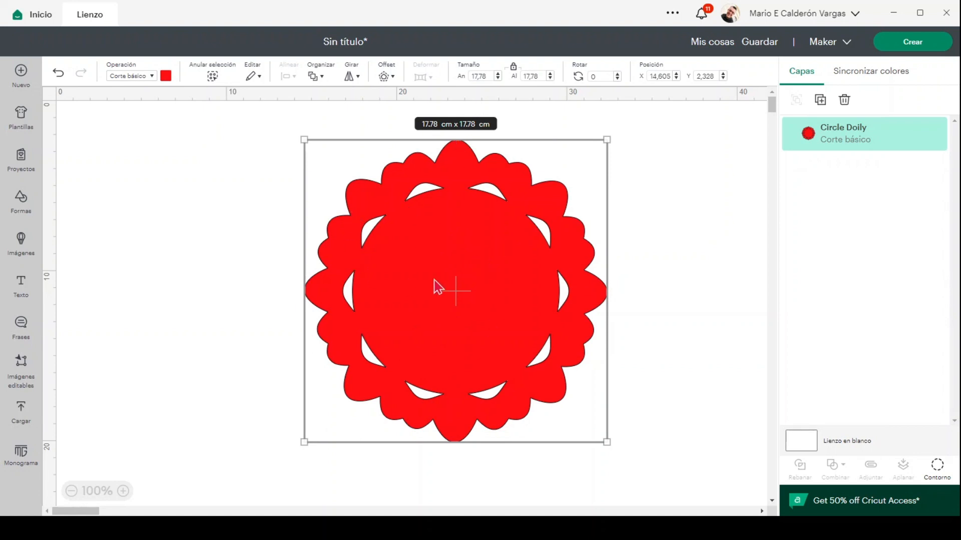
{"action": "left_click", "coordinate": [938, 475]}
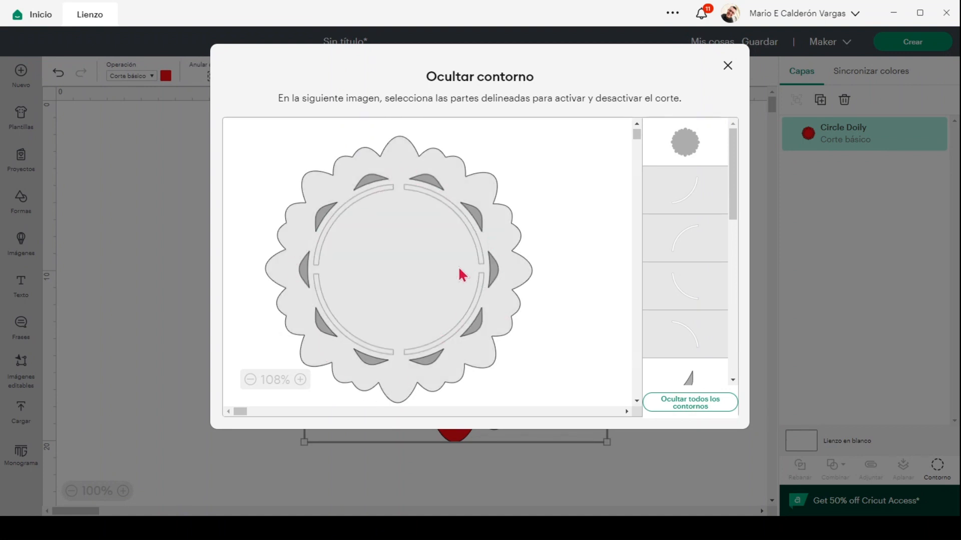
Step: Turn the cuts of all four inner ring arcs back on
{"action": "left_click", "coordinate": [661, 202]}
{"action": "left_click", "coordinate": [671, 242]}
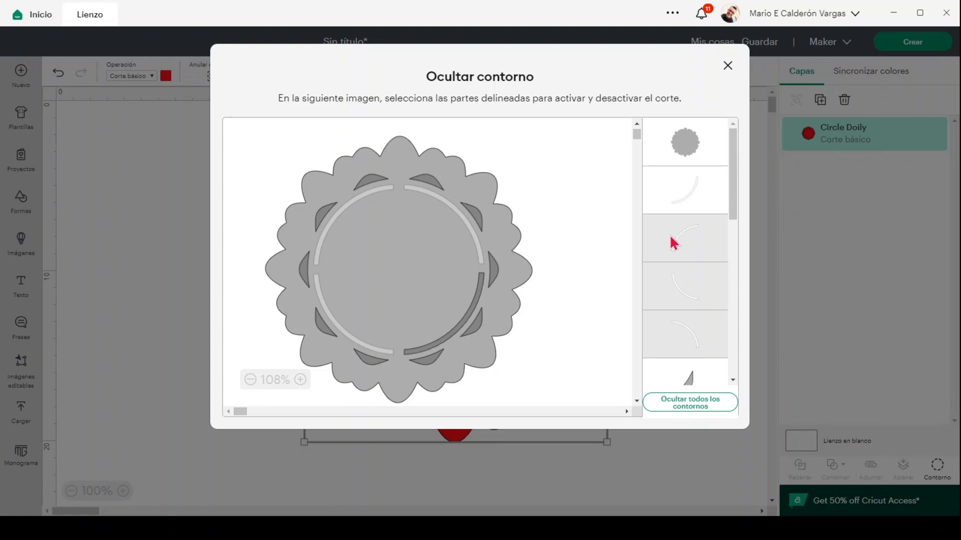
{"action": "left_click", "coordinate": [677, 285]}
{"action": "left_click", "coordinate": [680, 340]}
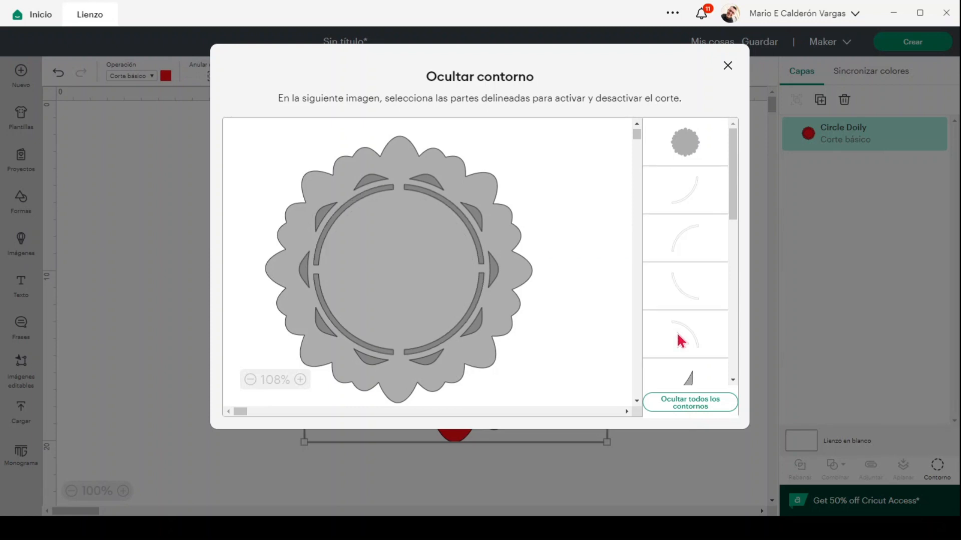
Step: Hide the lower, top-right, top-left and bottom-left leaf cutouts of the doily
{"action": "scroll", "coordinate": [692, 320], "scroll_direction": "down", "scroll_amount": 2}
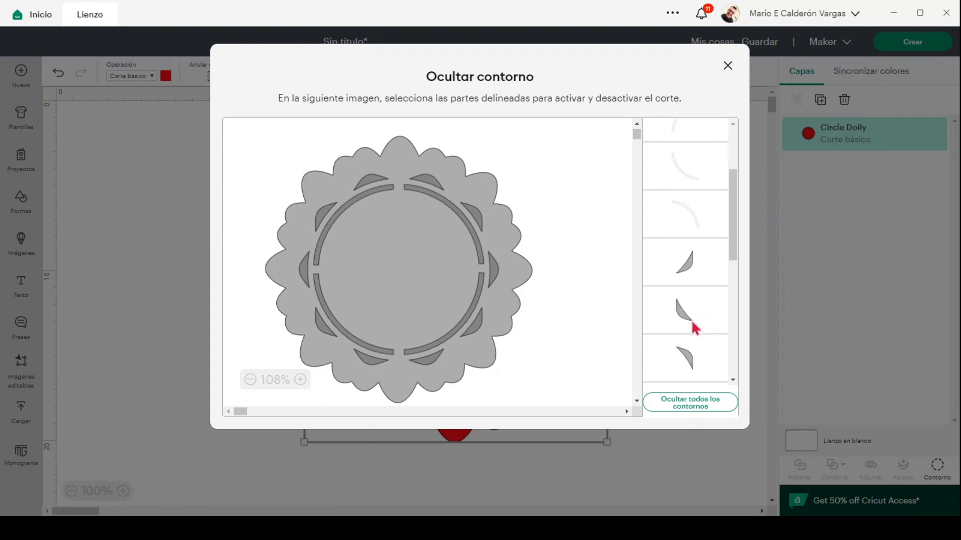
{"action": "left_click", "coordinate": [684, 308]}
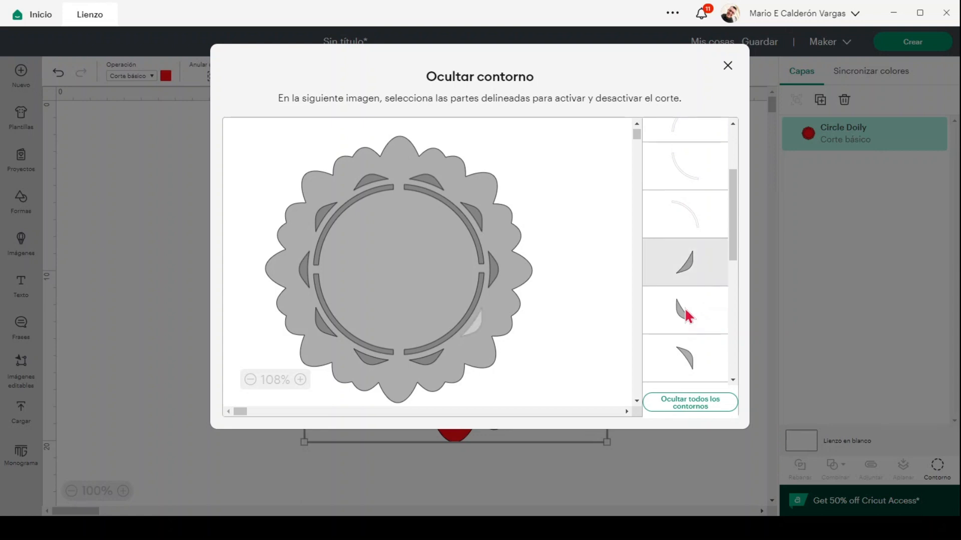
{"action": "left_click", "coordinate": [691, 353]}
{"action": "left_click", "coordinate": [706, 345]}
{"action": "scroll", "coordinate": [708, 351], "scroll_direction": "down", "scroll_amount": 1}
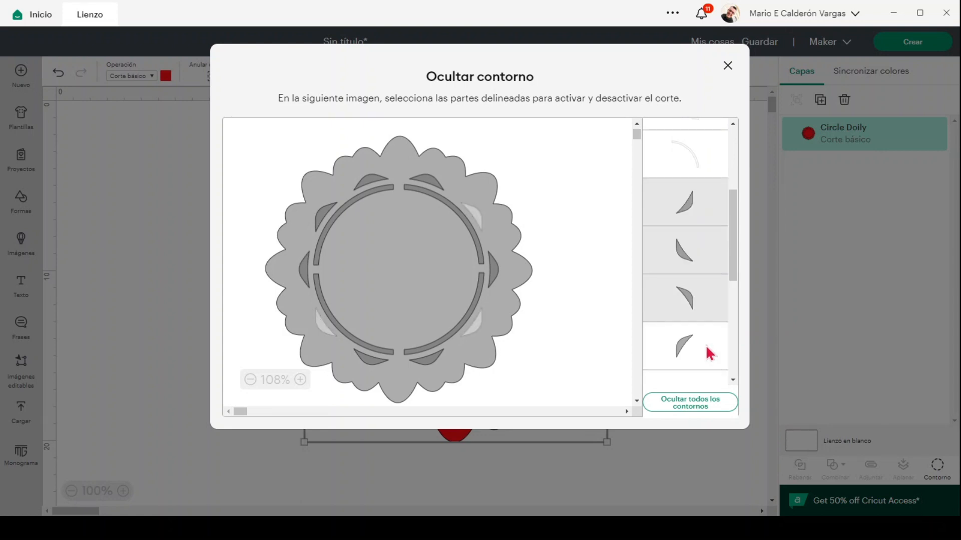
{"action": "left_click", "coordinate": [709, 353]}
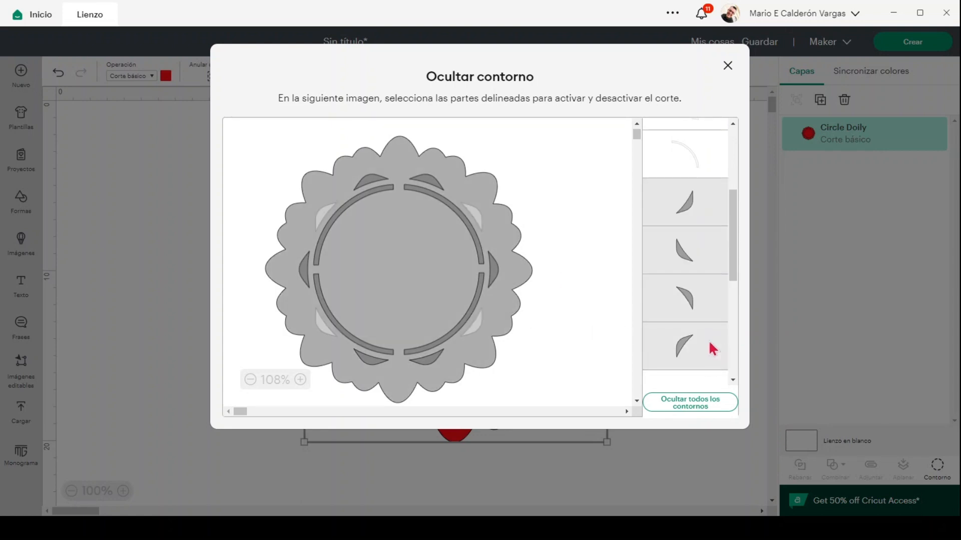
{"action": "scroll", "coordinate": [713, 349], "scroll_direction": "down", "scroll_amount": 1}
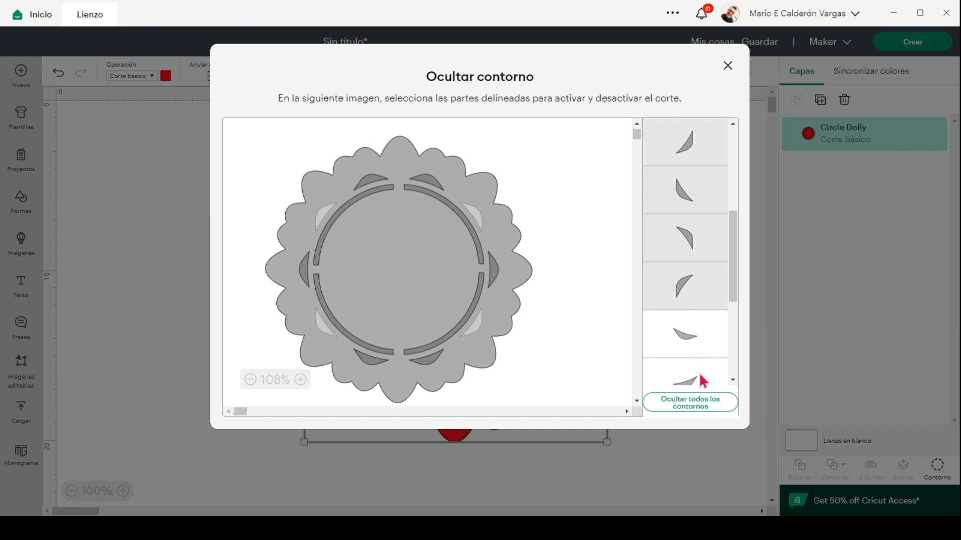
{"action": "left_click", "coordinate": [702, 363]}
Step: Hide the remaining top and side leaf cutouts and close the contour window
{"action": "scroll", "coordinate": [699, 352], "scroll_direction": "down", "scroll_amount": 1}
{"action": "left_click", "coordinate": [697, 326]}
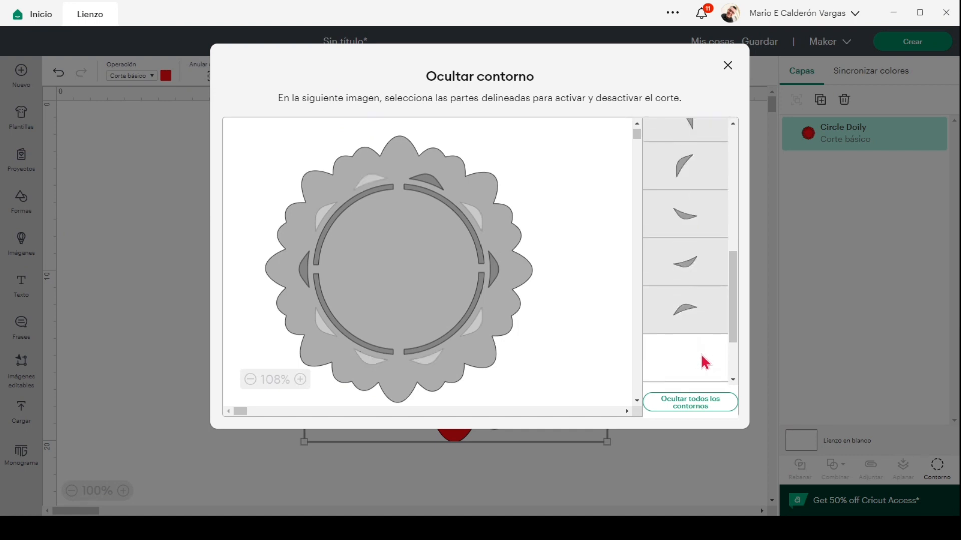
{"action": "left_click", "coordinate": [705, 362]}
{"action": "scroll", "coordinate": [700, 343], "scroll_direction": "down", "scroll_amount": 2}
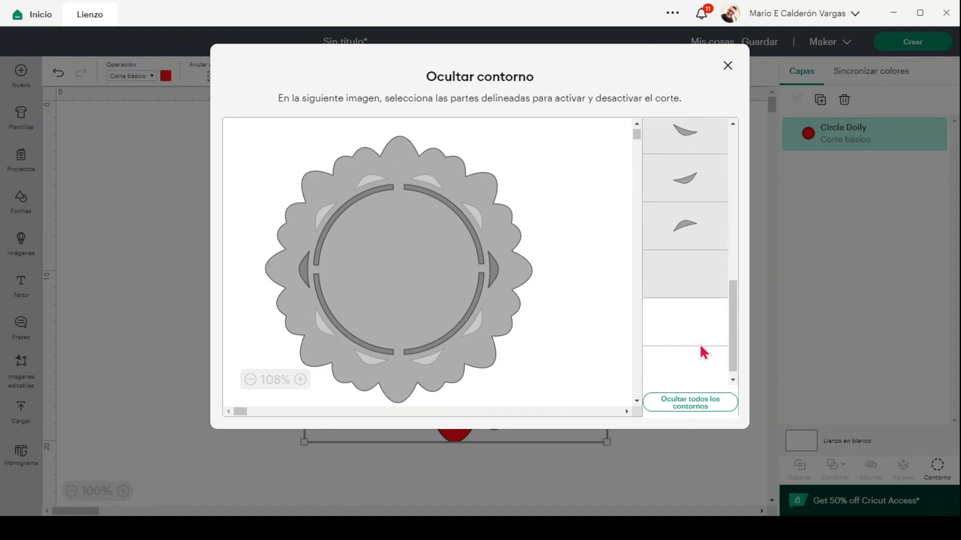
{"action": "left_click", "coordinate": [692, 339]}
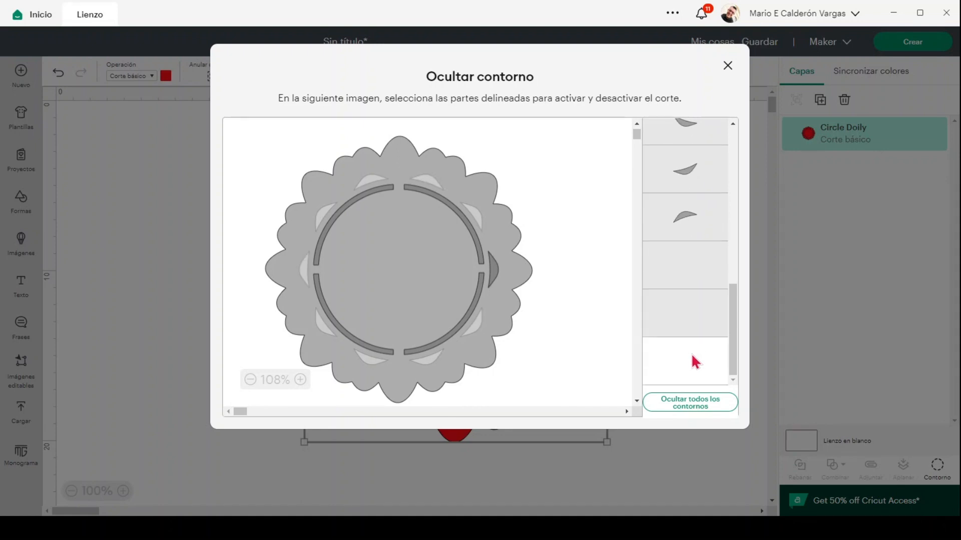
{"action": "left_click", "coordinate": [692, 354]}
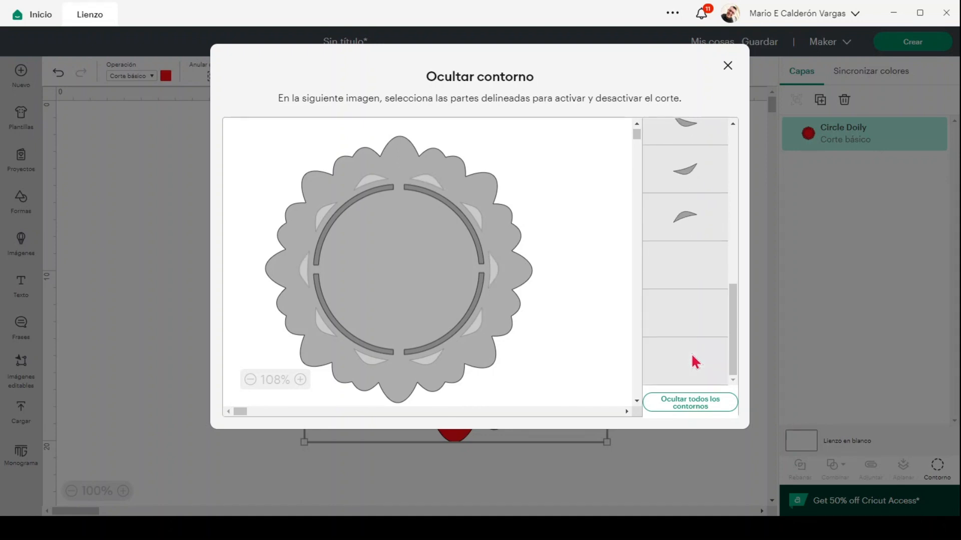
{"action": "left_click", "coordinate": [727, 66]}
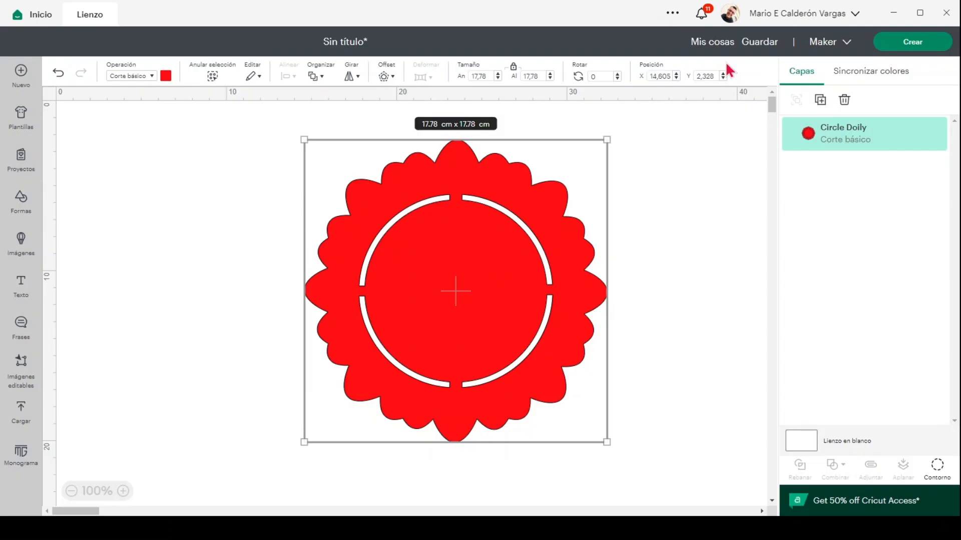
Step: Reopen the Contour window for the red 17.78 cm Circle Doily
{"action": "left_click", "coordinate": [934, 472]}
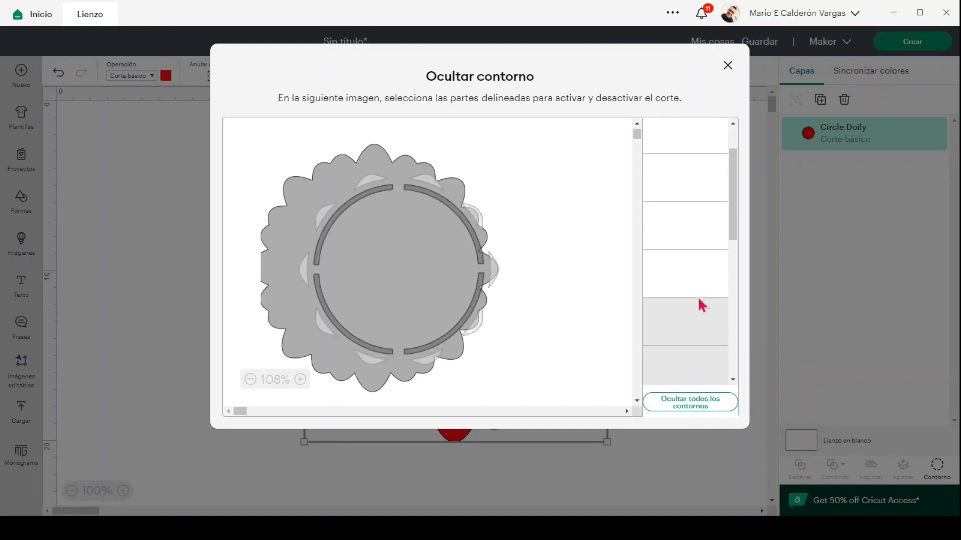
Step: Turn the hidden leaf cutouts' cuts back on, then close the Ocultar contorno window
{"action": "left_click", "coordinate": [693, 367]}
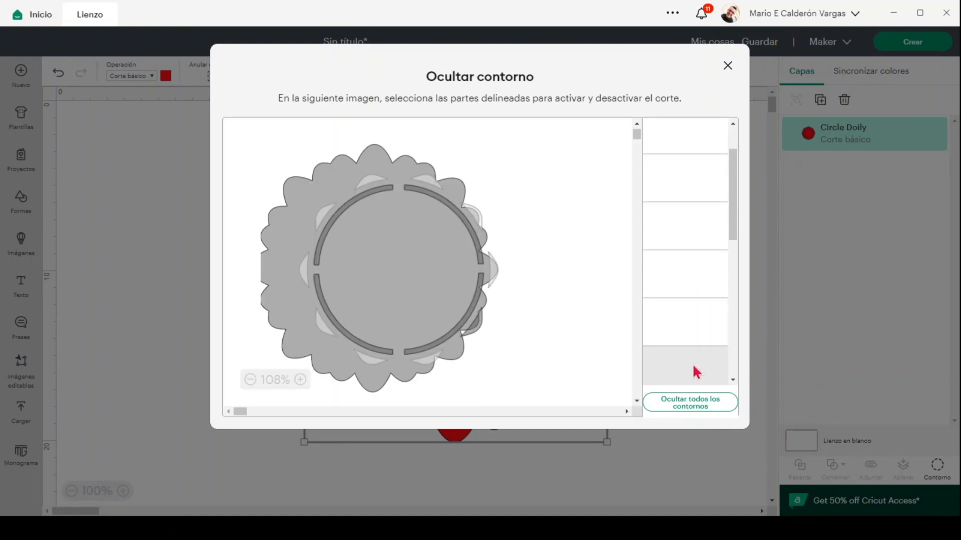
{"action": "scroll", "coordinate": [697, 334], "scroll_direction": "down", "scroll_amount": 4}
{"action": "left_click", "coordinate": [694, 335]}
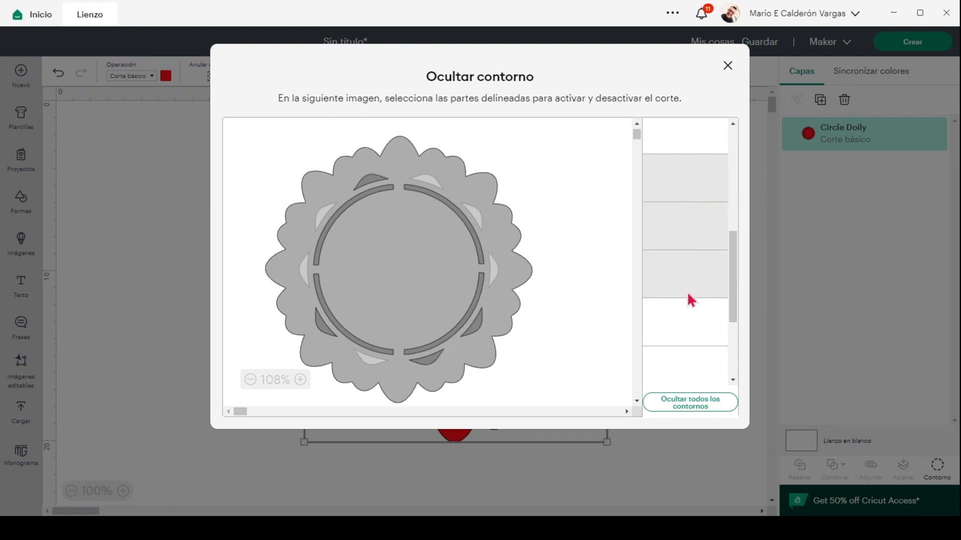
{"action": "left_click", "coordinate": [689, 295]}
{"action": "scroll", "coordinate": [698, 310], "scroll_direction": "down", "scroll_amount": 2}
{"action": "left_click", "coordinate": [697, 345]}
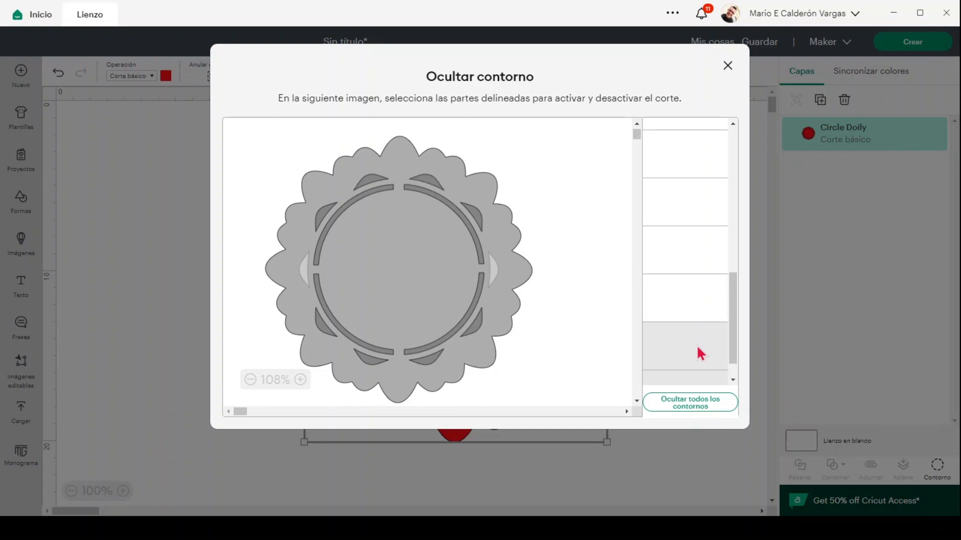
{"action": "left_click", "coordinate": [706, 378]}
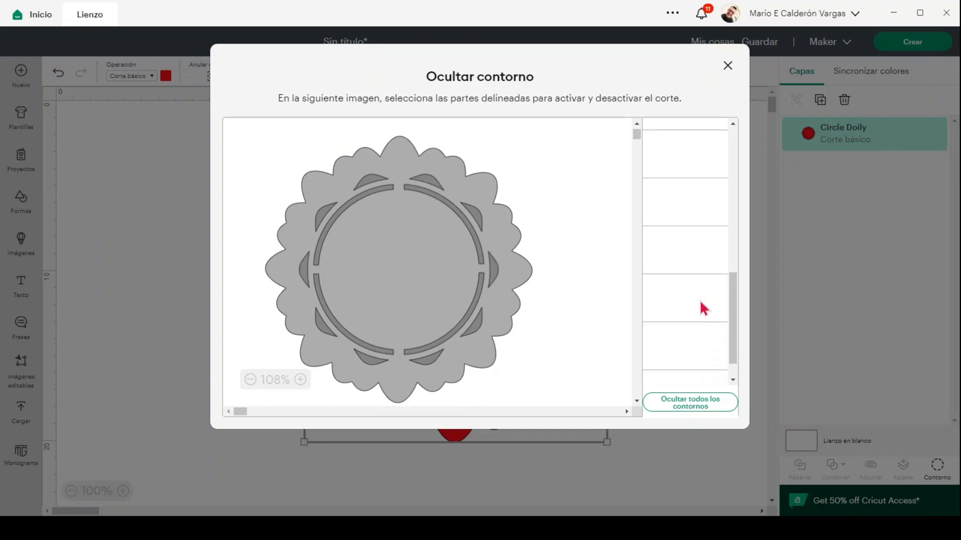
{"action": "scroll", "coordinate": [699, 299], "scroll_direction": "down", "scroll_amount": 1}
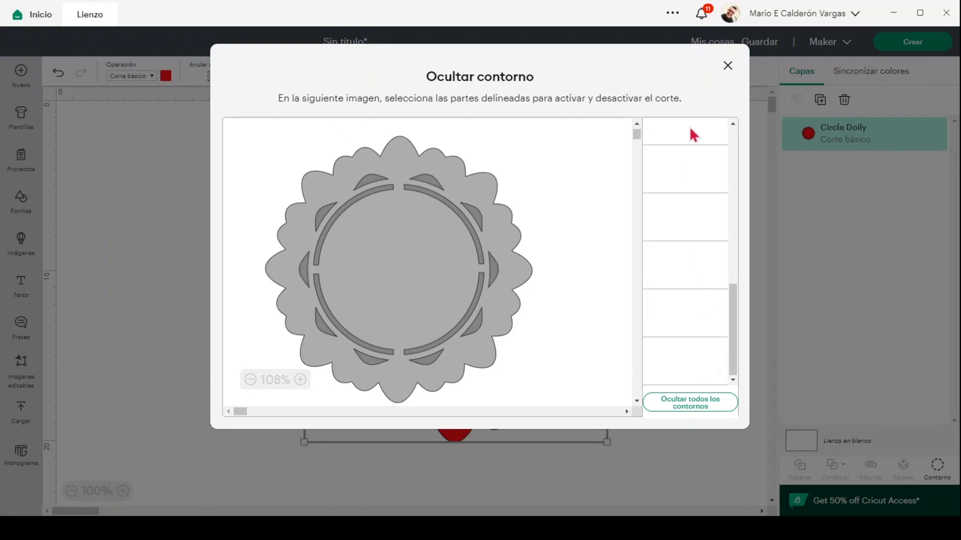
{"action": "left_click", "coordinate": [727, 67]}
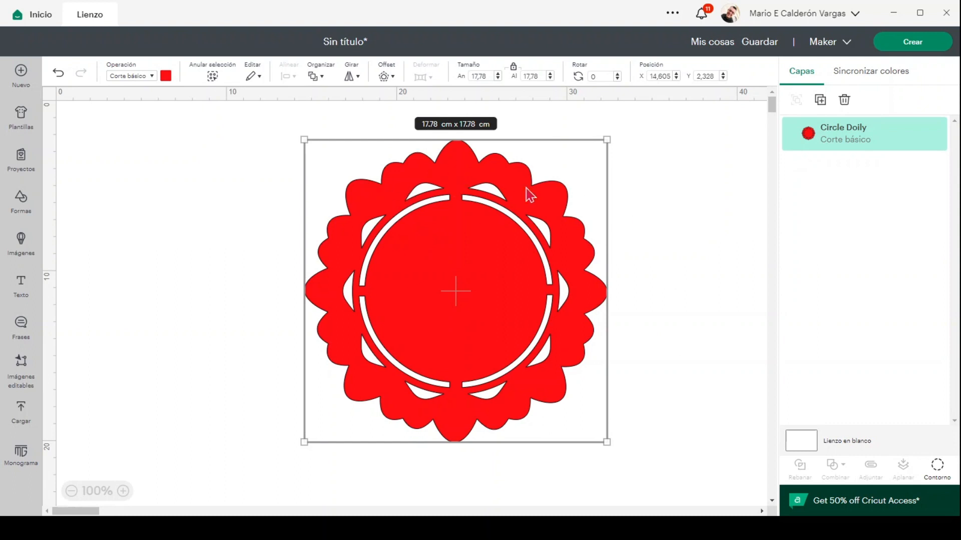
Step: Hide every doily contour using Ocultar todos los contornos, then close the window
{"action": "left_click", "coordinate": [938, 468]}
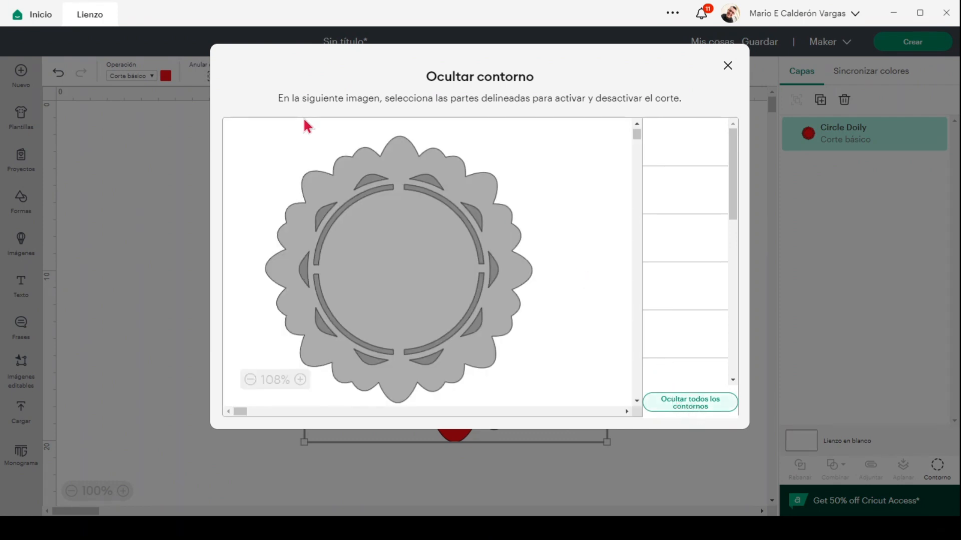
{"action": "left_click", "coordinate": [689, 405]}
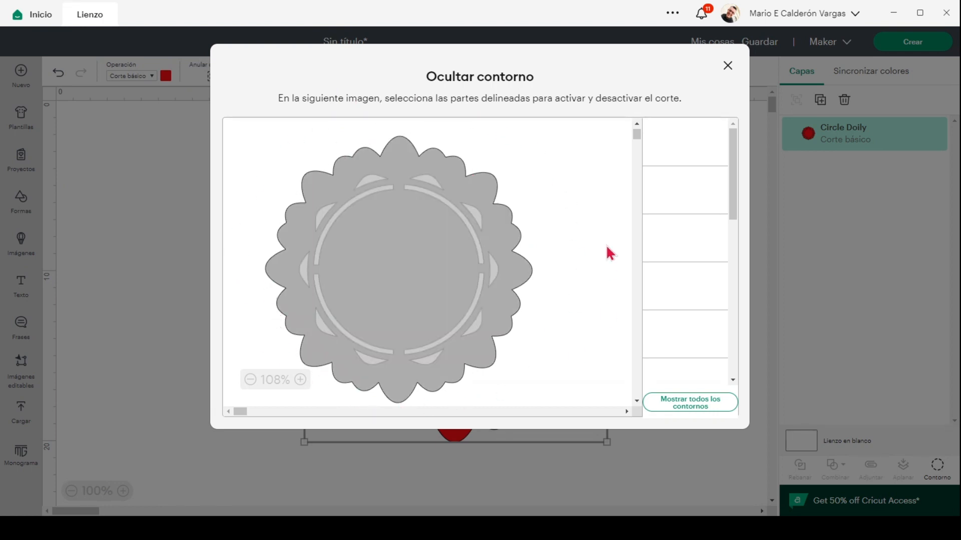
{"action": "left_click", "coordinate": [728, 66]}
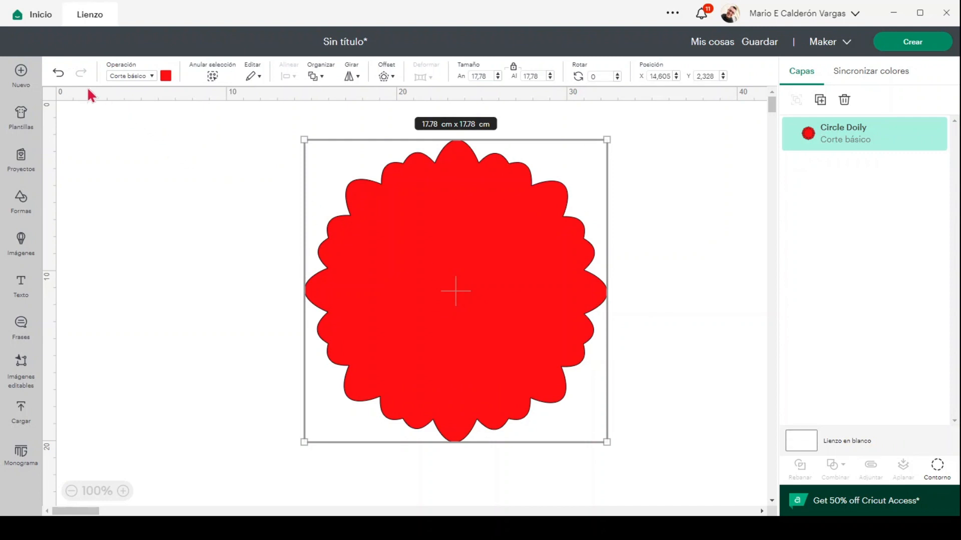
Step: Undo the hide-all, then hide only the doily's scalloped outer edge, leaving a 13.27 × 12.71 cm ring
{"action": "left_click", "coordinate": [59, 75]}
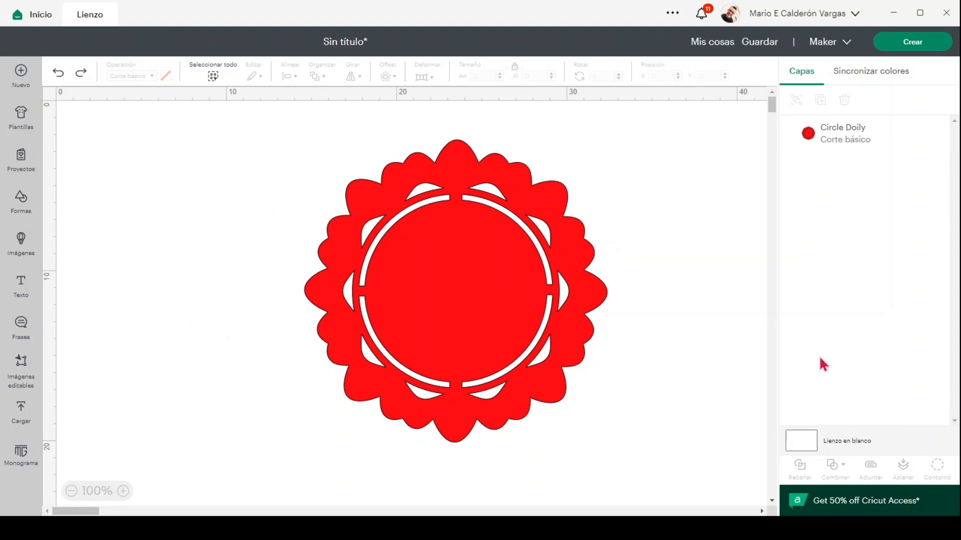
{"action": "left_click", "coordinate": [520, 360]}
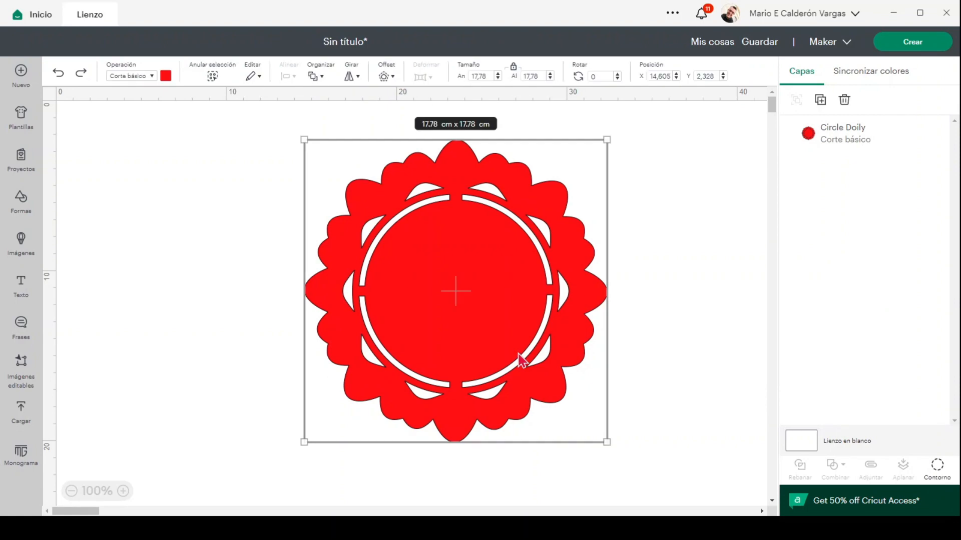
{"action": "left_click", "coordinate": [941, 471]}
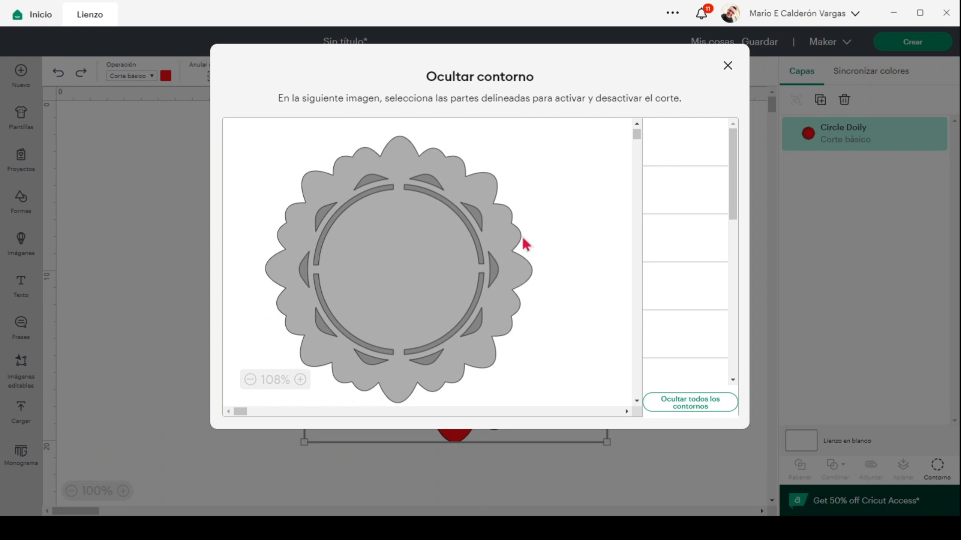
{"action": "left_click", "coordinate": [286, 298]}
{"action": "left_click", "coordinate": [512, 233]}
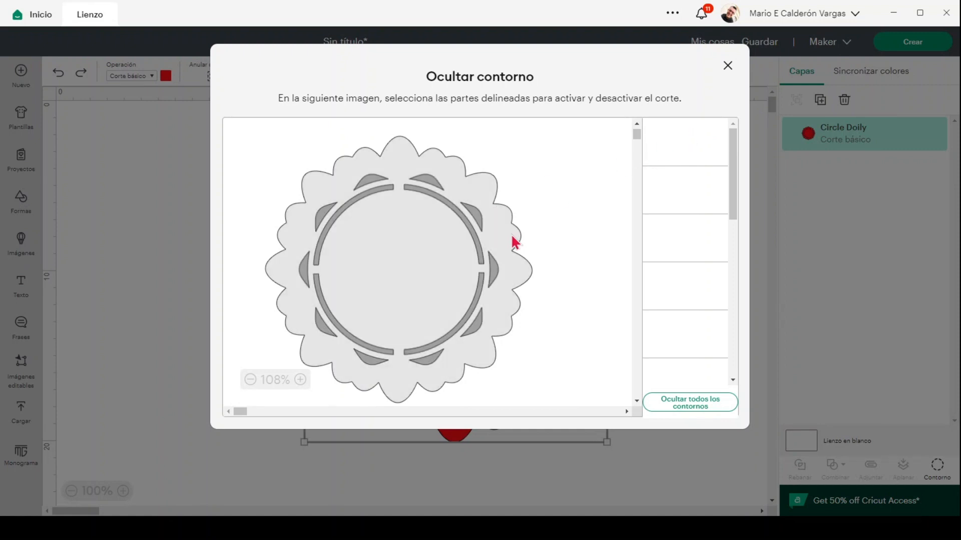
{"action": "left_click", "coordinate": [511, 233]}
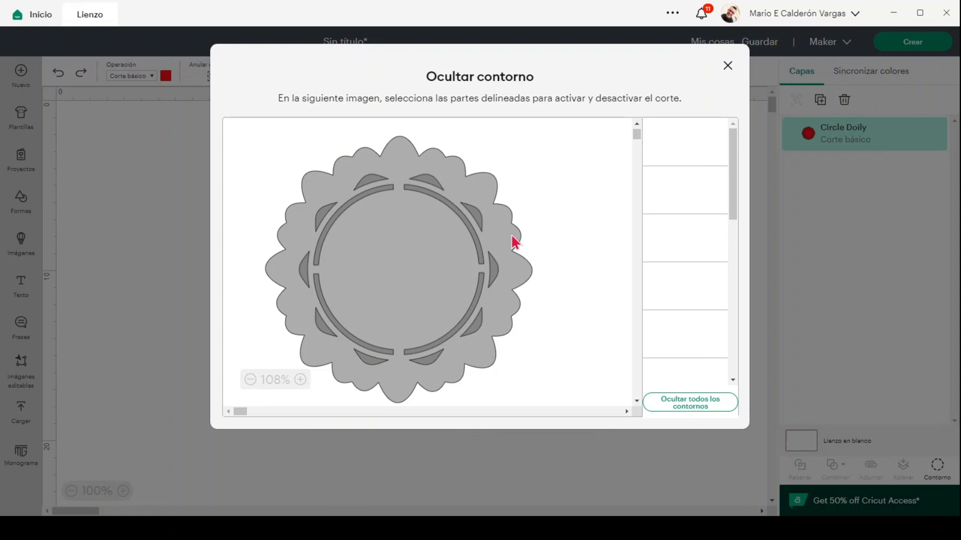
{"action": "left_click", "coordinate": [511, 234]}
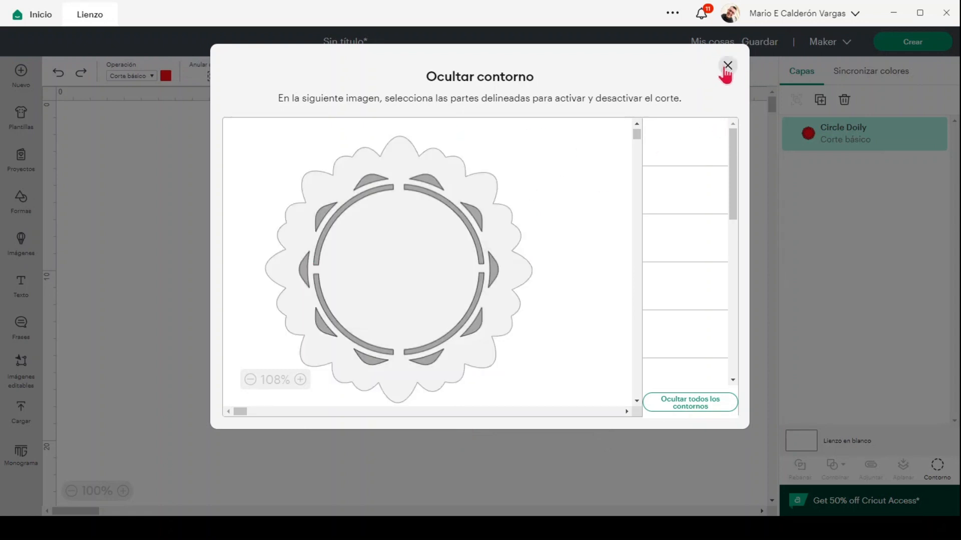
{"action": "left_click", "coordinate": [727, 66]}
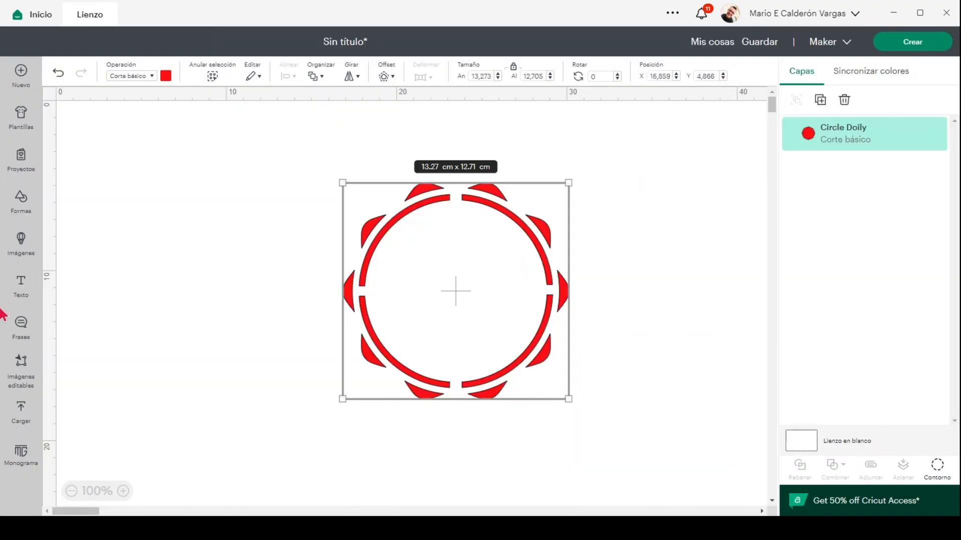
Step: Add a Cricut Sans text layer with the first name left of the ring and select it
{"action": "left_click", "coordinate": [23, 285]}
{"action": "type", "text": "Mario"}
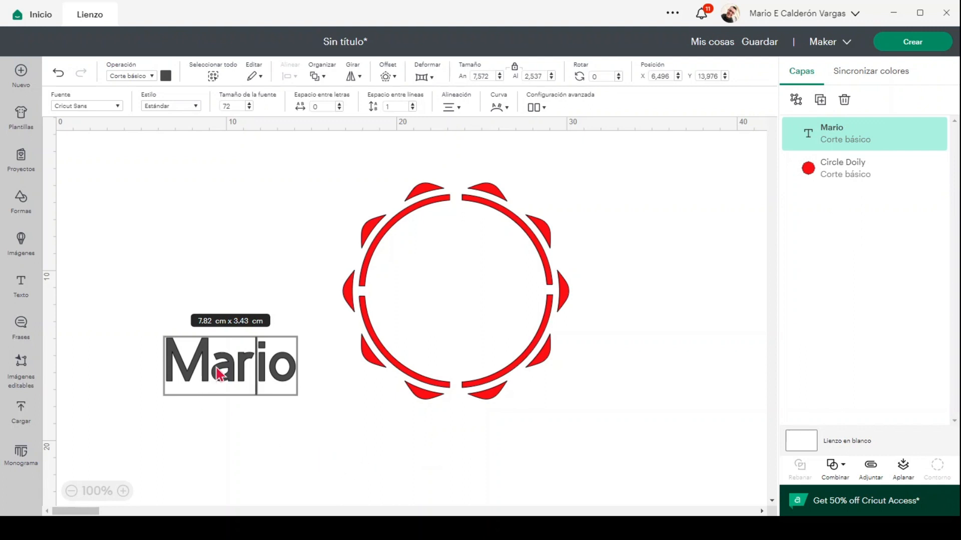
{"action": "left_click", "coordinate": [235, 421]}
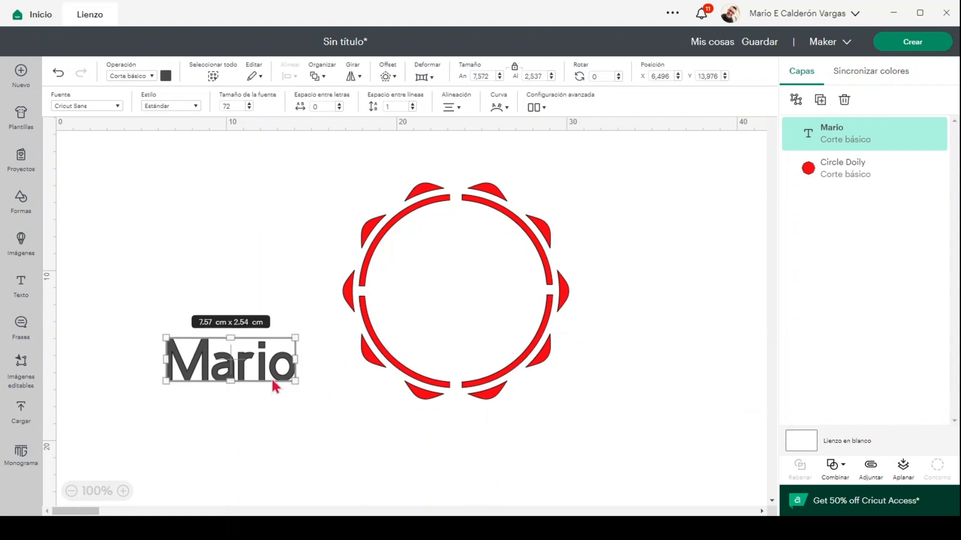
{"action": "left_click", "coordinate": [236, 373]}
{"action": "left_click", "coordinate": [841, 477]}
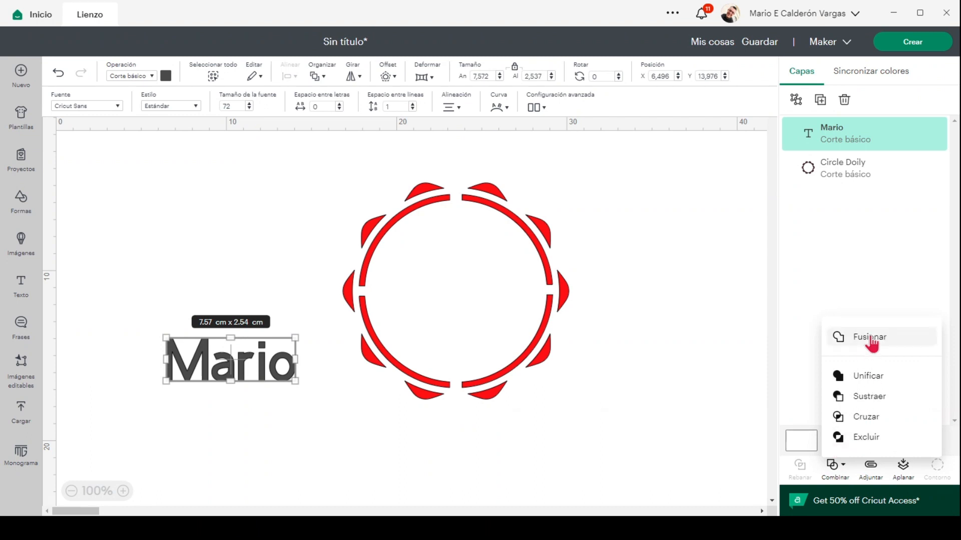
Step: Weld the name text into one shape, enlarging it to about 15 cm, then undo the resize
{"action": "left_click", "coordinate": [869, 337]}
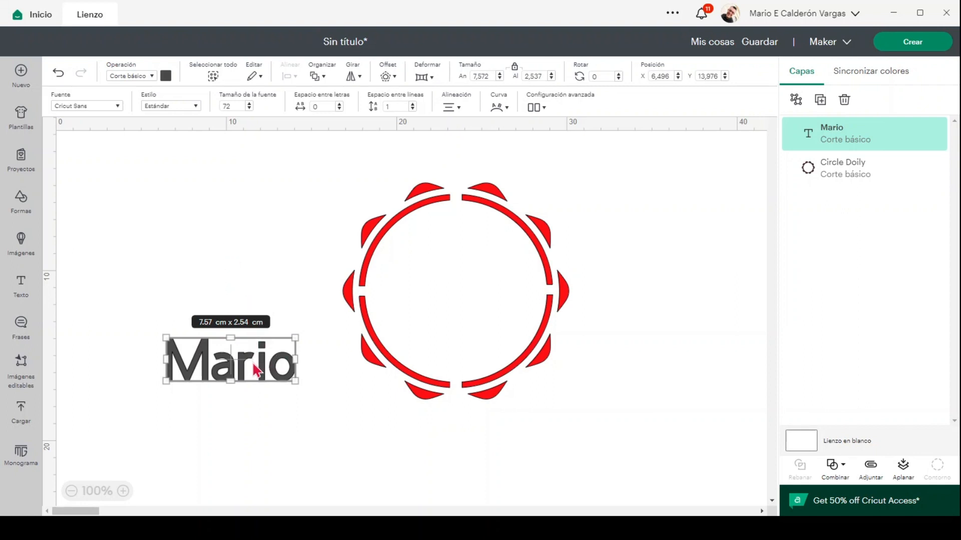
{"action": "left_click", "coordinate": [321, 387]}
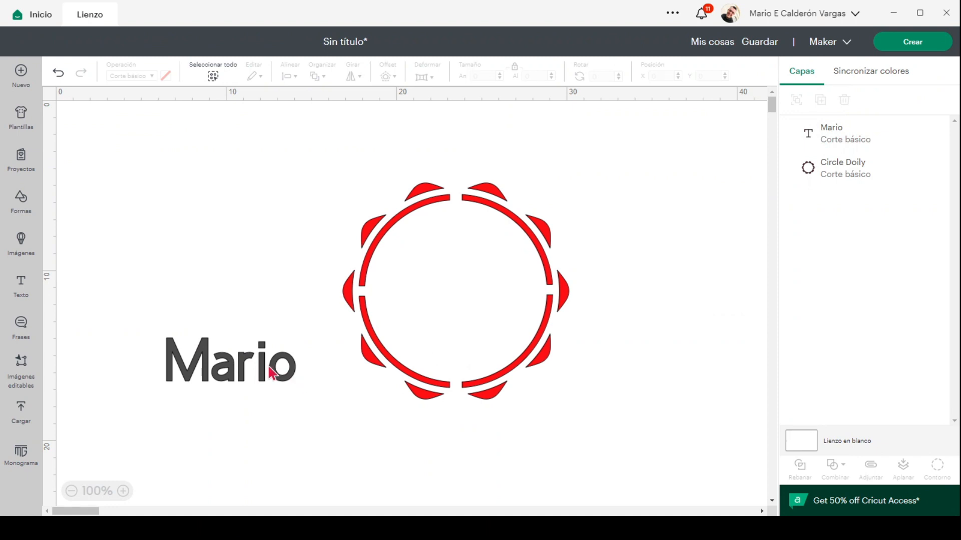
{"action": "left_click", "coordinate": [245, 377]}
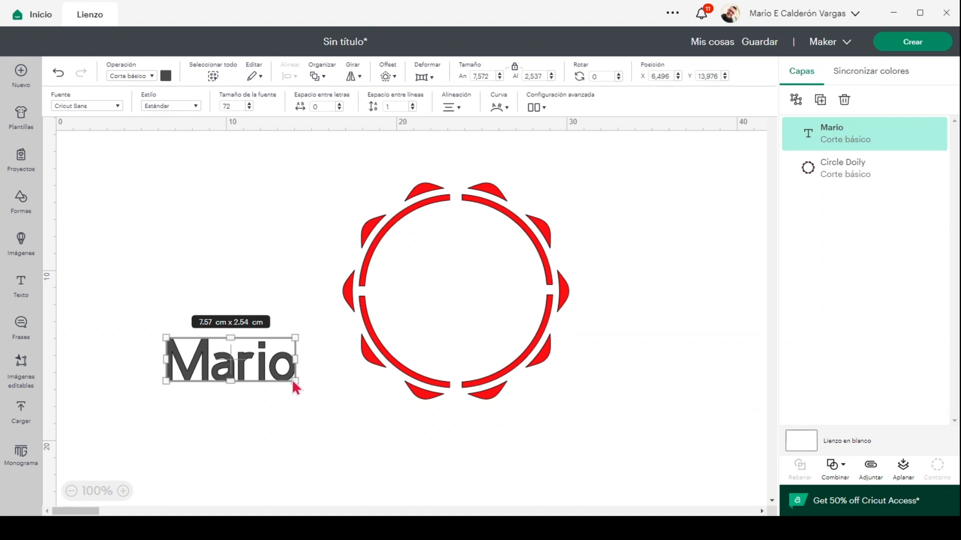
{"action": "left_click_drag", "start_coordinate": [295, 381], "coordinate": [355, 425]}
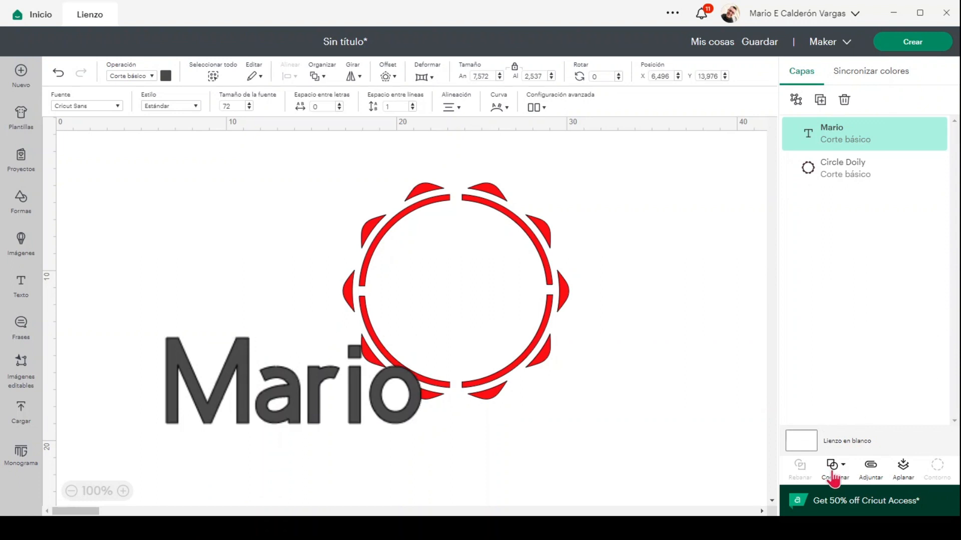
{"action": "left_click", "coordinate": [834, 475]}
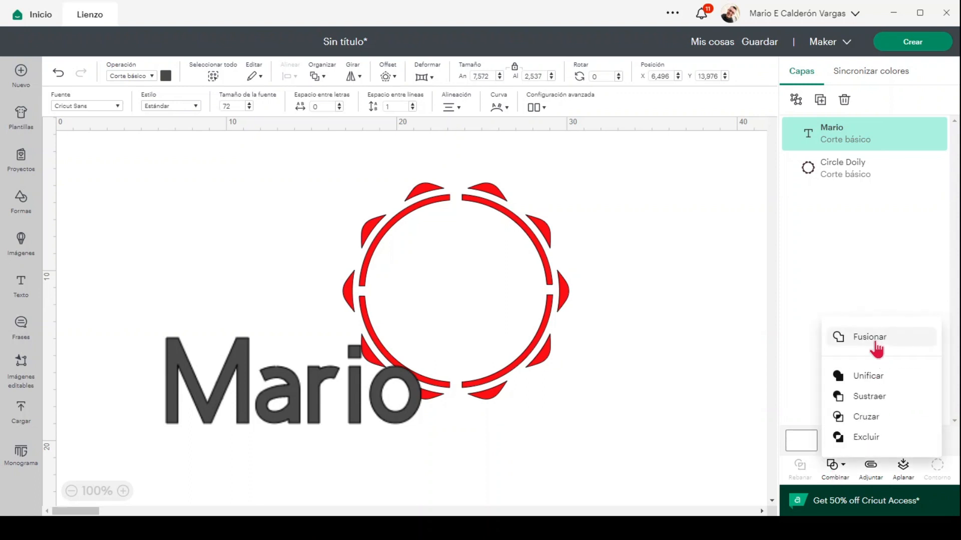
{"action": "left_click", "coordinate": [876, 344]}
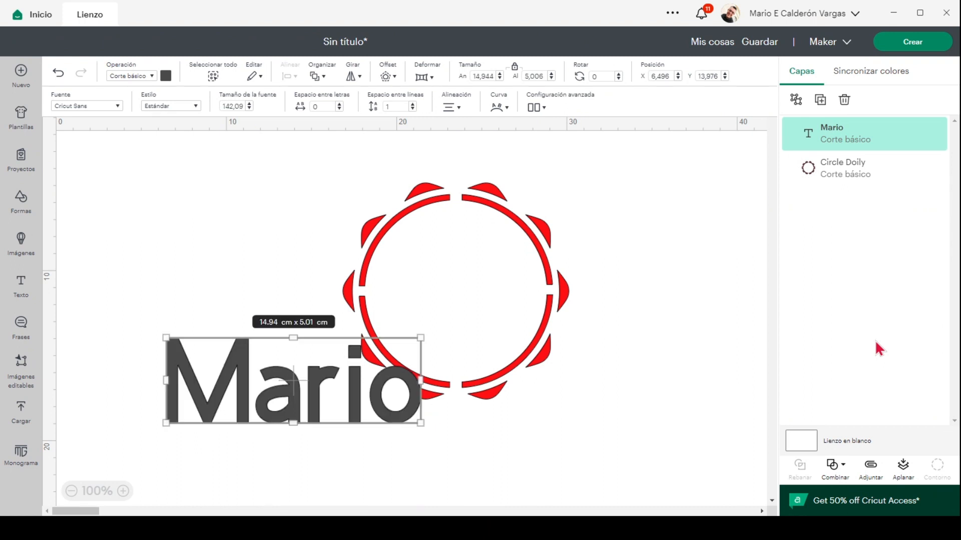
{"action": "key", "text": "ctrl+z"}
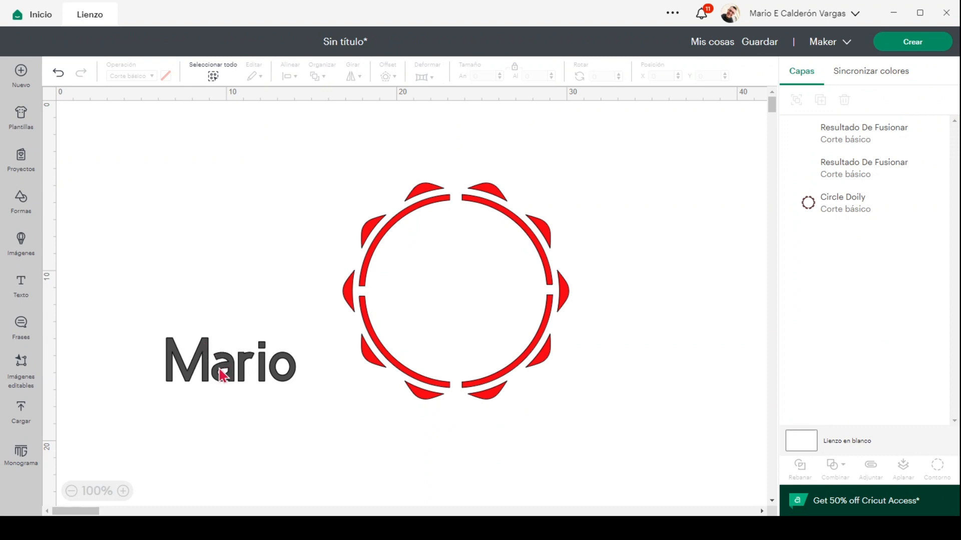
Step: Hide the inner hole contours of the o and a in the welded name text
{"action": "left_click", "coordinate": [252, 371]}
{"action": "left_click", "coordinate": [342, 414]}
{"action": "left_click", "coordinate": [230, 368]}
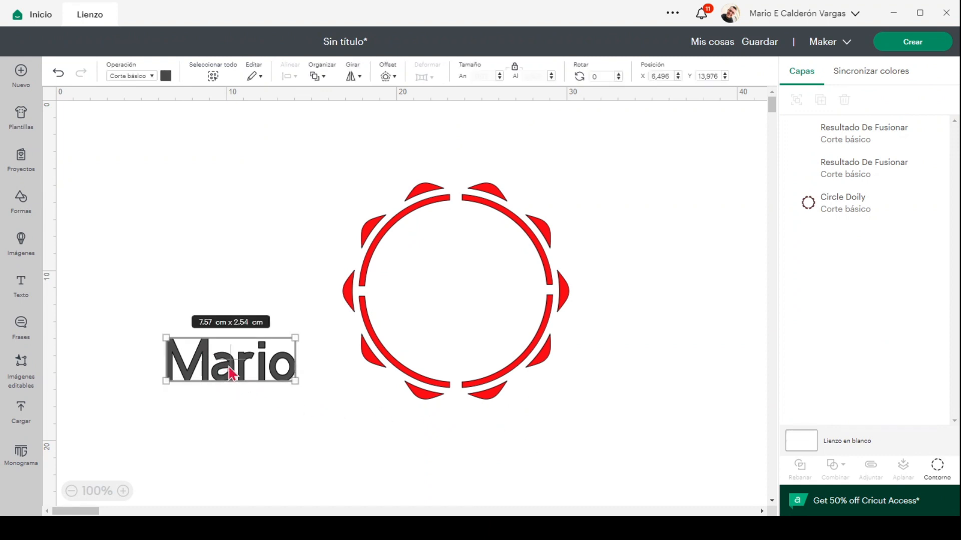
{"action": "left_click", "coordinate": [938, 471]}
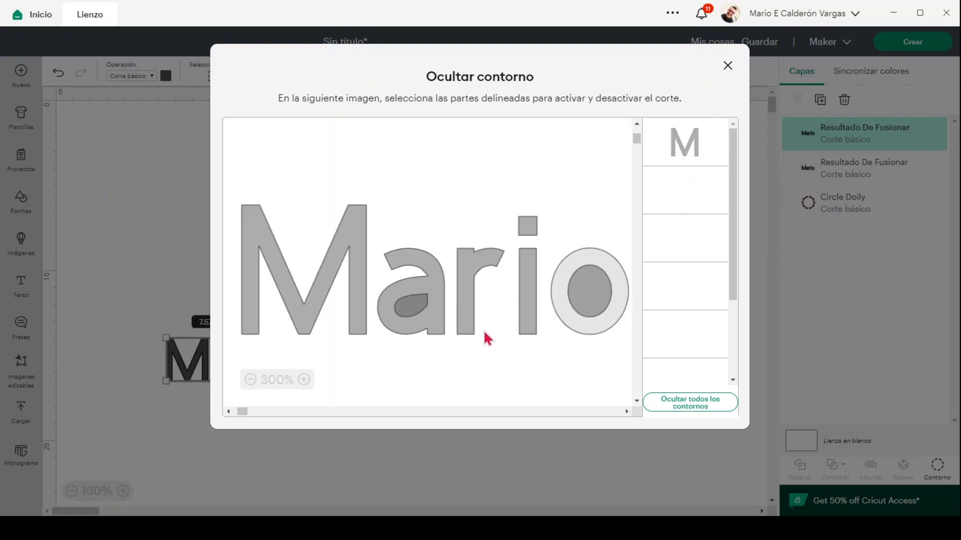
{"action": "left_click", "coordinate": [605, 297]}
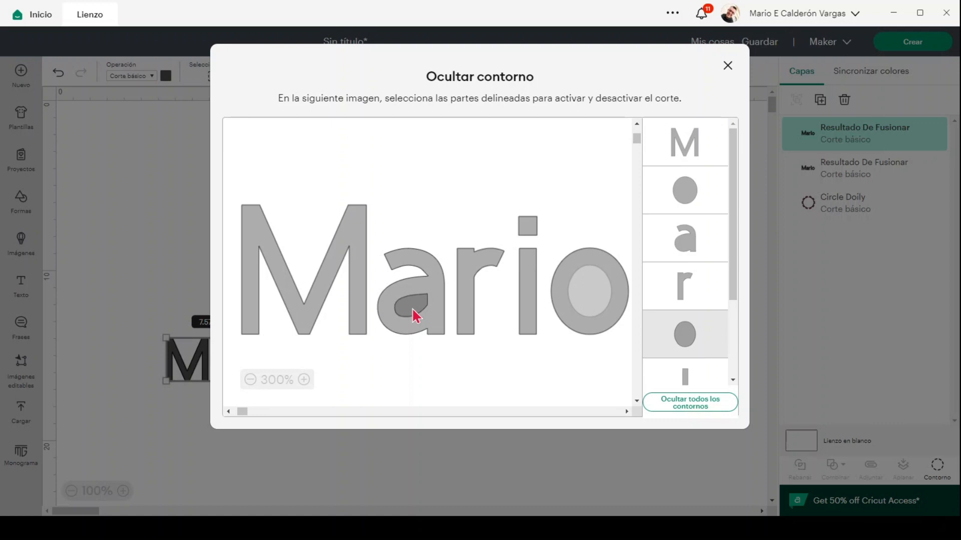
{"action": "left_click", "coordinate": [412, 308]}
{"action": "left_click", "coordinate": [416, 307]}
{"action": "left_click", "coordinate": [729, 67]}
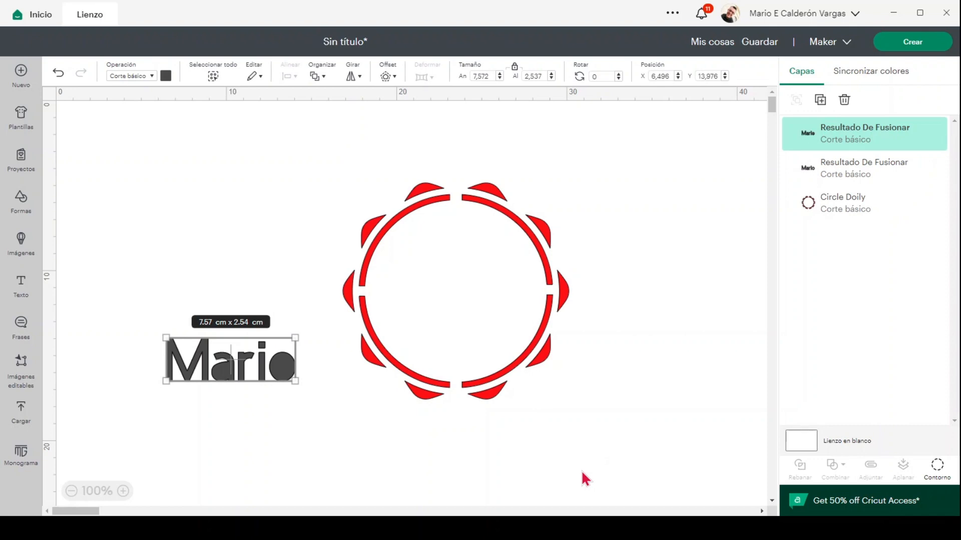
{"action": "left_click", "coordinate": [607, 461]}
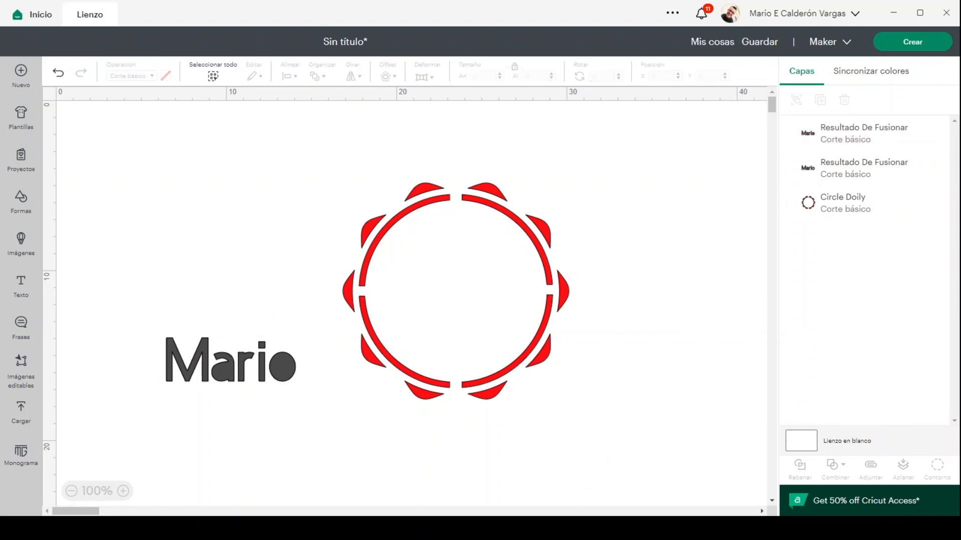